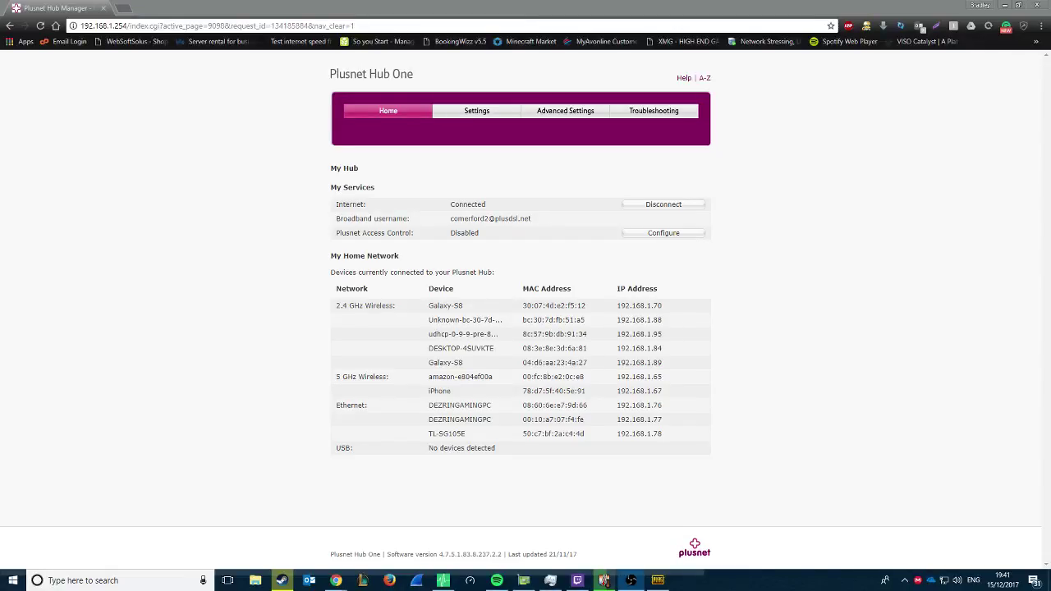
Step: Bring the hub admin window into focus and point out its 192.168.1.254 address
{"action": "left_click", "coordinate": [781, 453]}
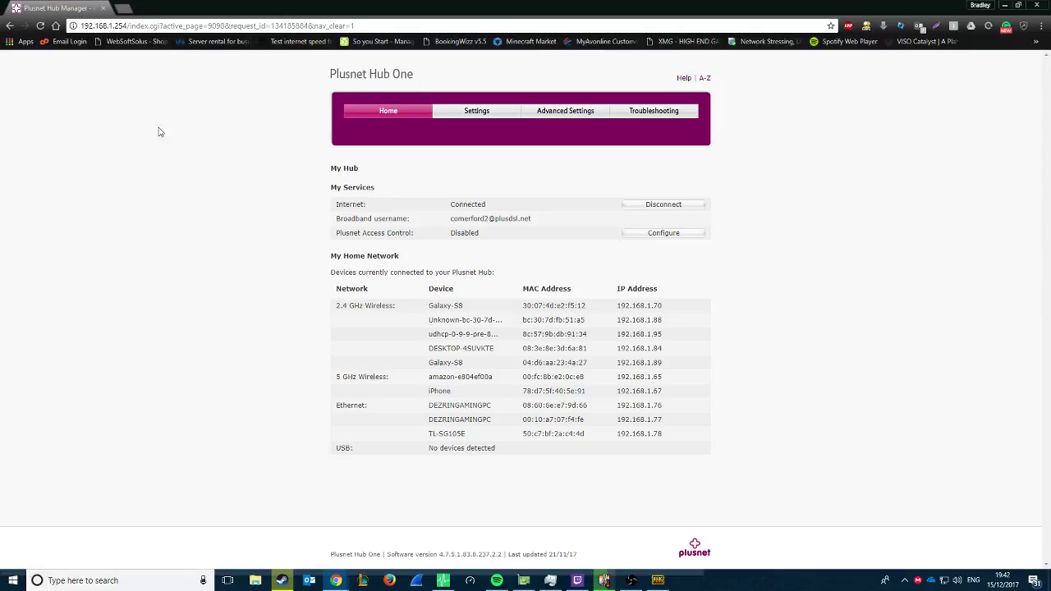
{"action": "left_click_drag", "start_coordinate": [127, 26], "coordinate": [87, 24]}
{"action": "left_click", "coordinate": [211, 200]}
Step: Go through Advanced Settings to the Firewall's Port Forwarding page
{"action": "left_click", "coordinate": [579, 118]}
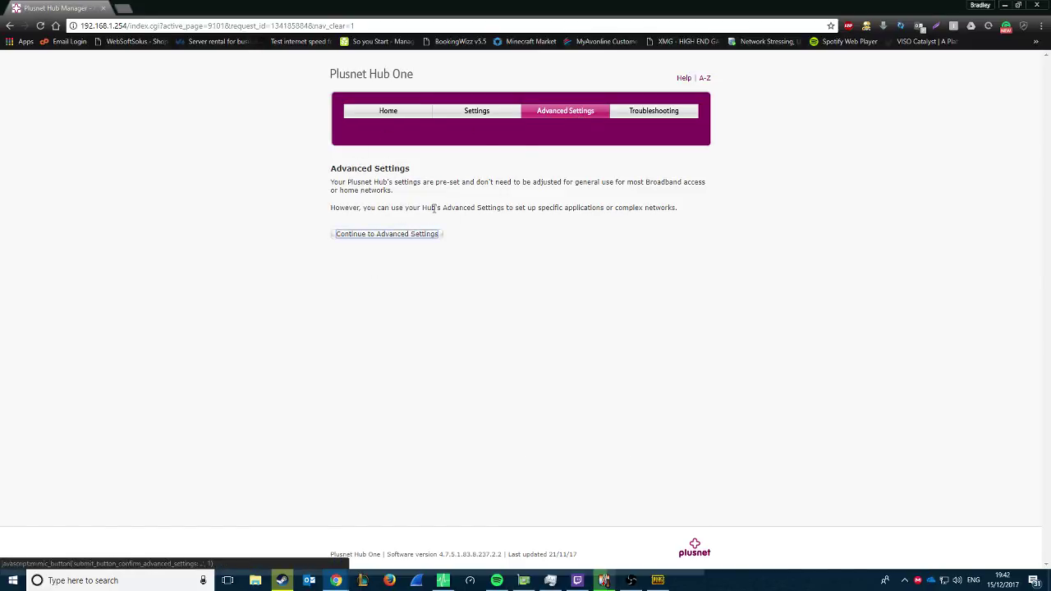
{"action": "left_click", "coordinate": [403, 236]}
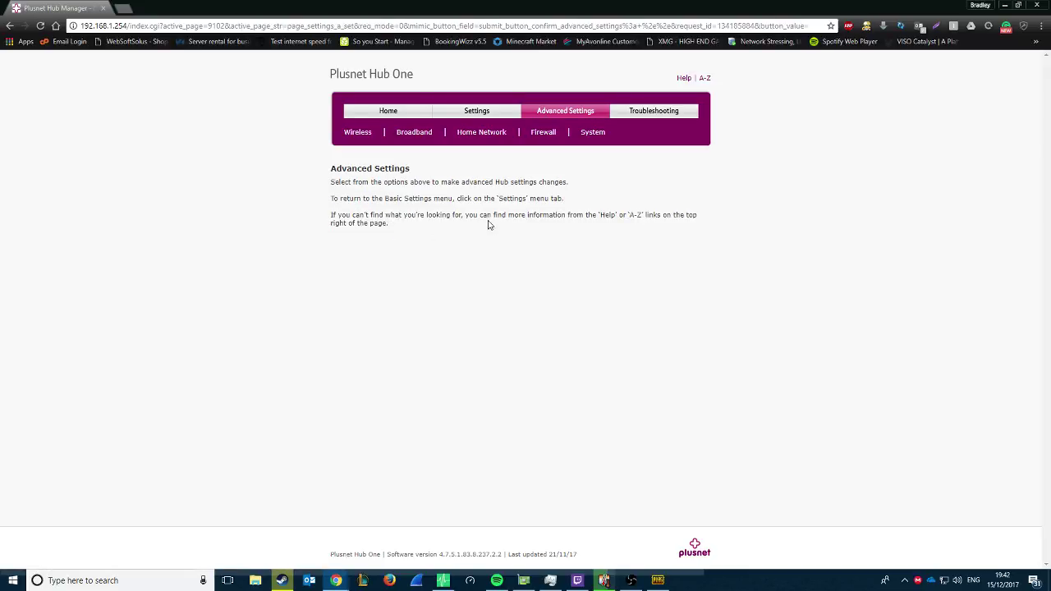
{"action": "left_click", "coordinate": [550, 135]}
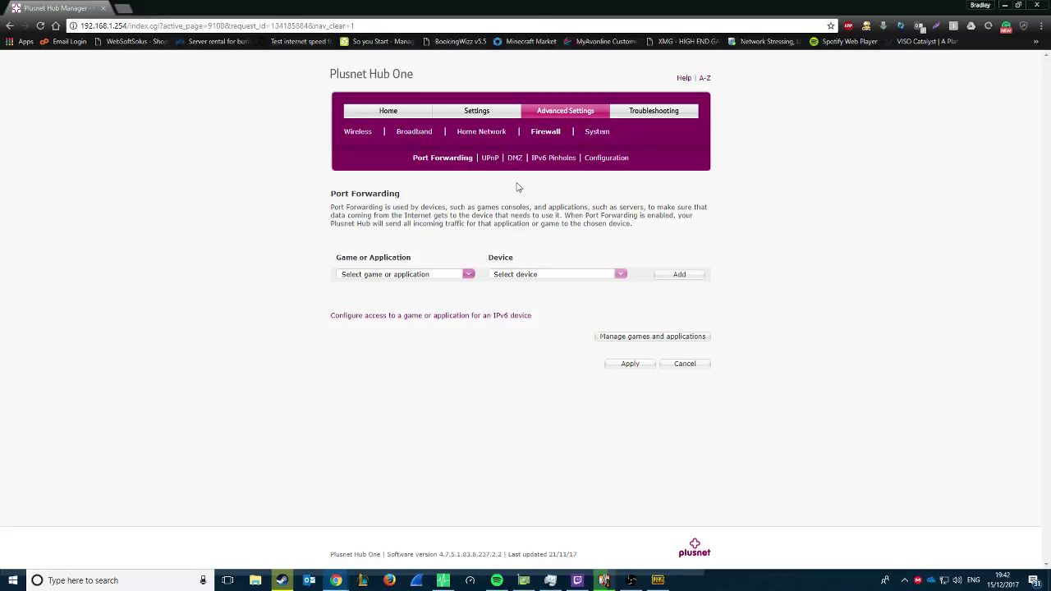
Step: Browse the predefined Game or Application list and close it without choosing one
{"action": "left_click", "coordinate": [464, 273]}
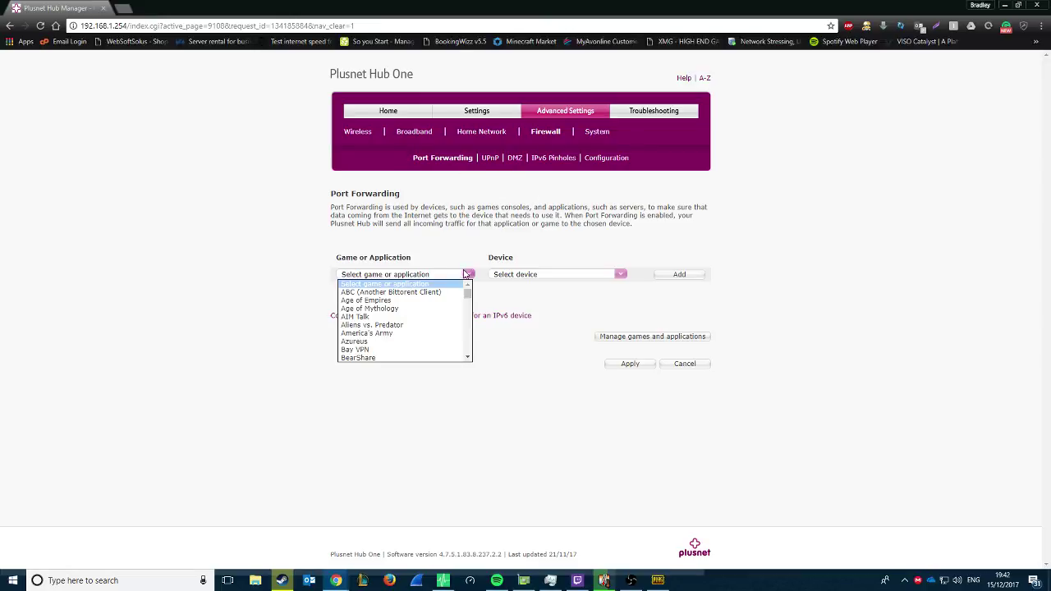
{"action": "scroll", "coordinate": [415, 302], "scroll_direction": "down", "scroll_amount": 3}
{"action": "scroll", "coordinate": [415, 302], "scroll_direction": "down", "scroll_amount": 5}
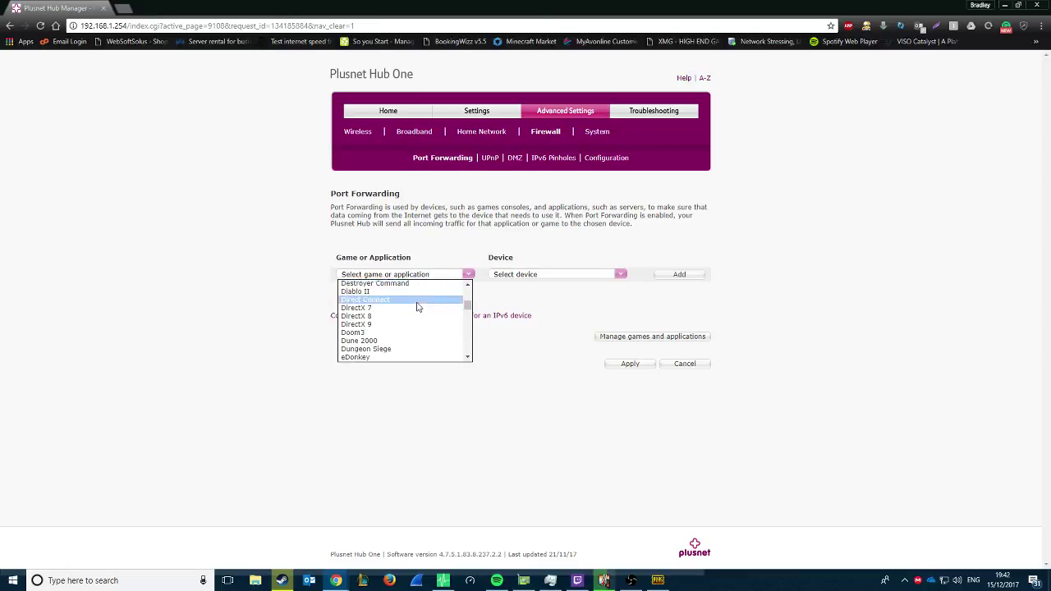
{"action": "scroll", "coordinate": [417, 318], "scroll_direction": "down", "scroll_amount": 5}
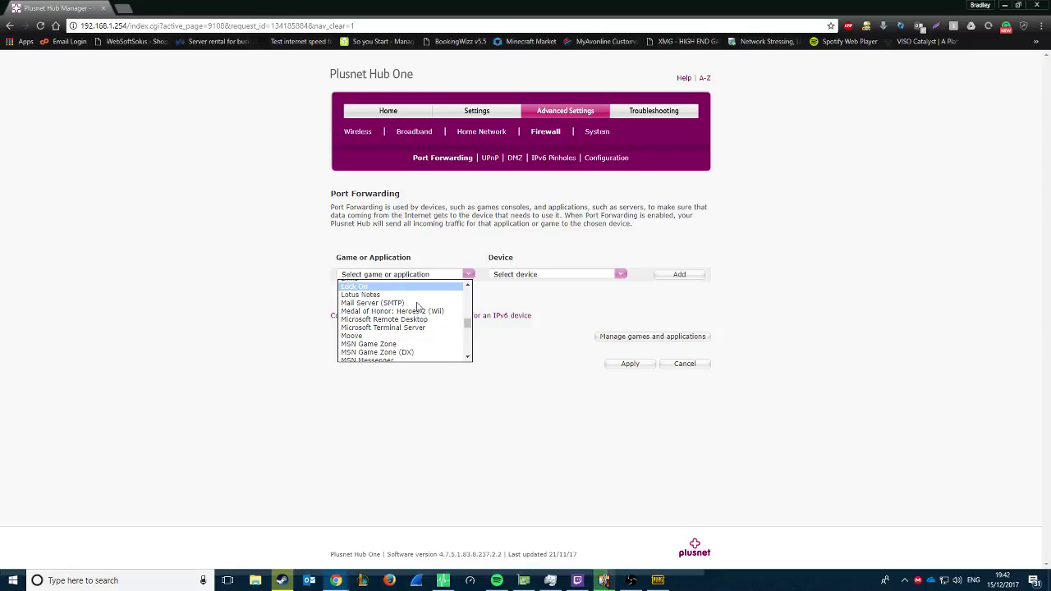
{"action": "left_click", "coordinate": [534, 322]}
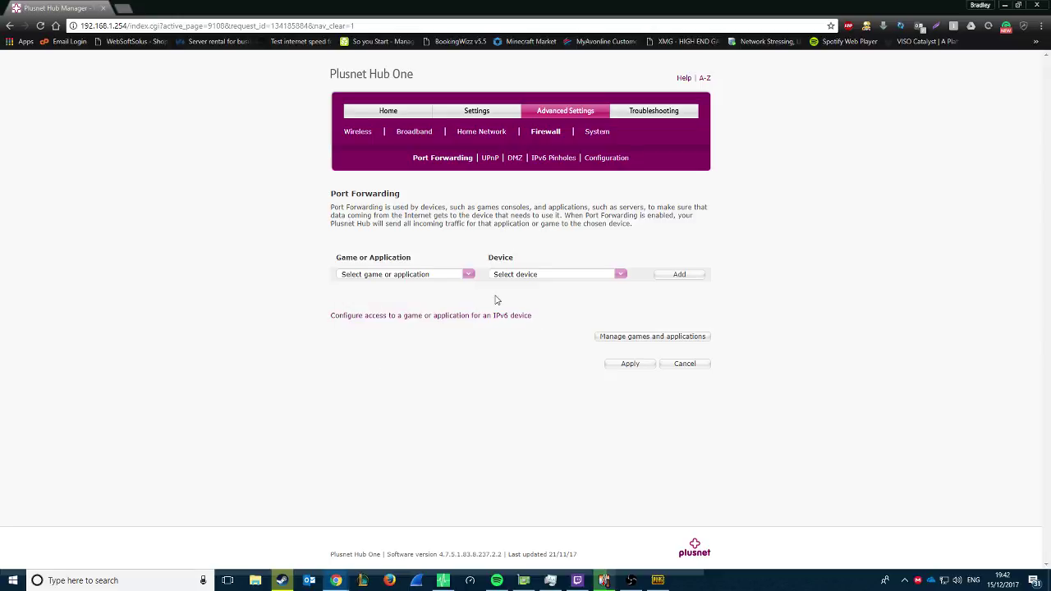
Step: Start a new user-defined game named 'Minecraft', choosing not to copy an existing one
{"action": "left_click", "coordinate": [629, 339]}
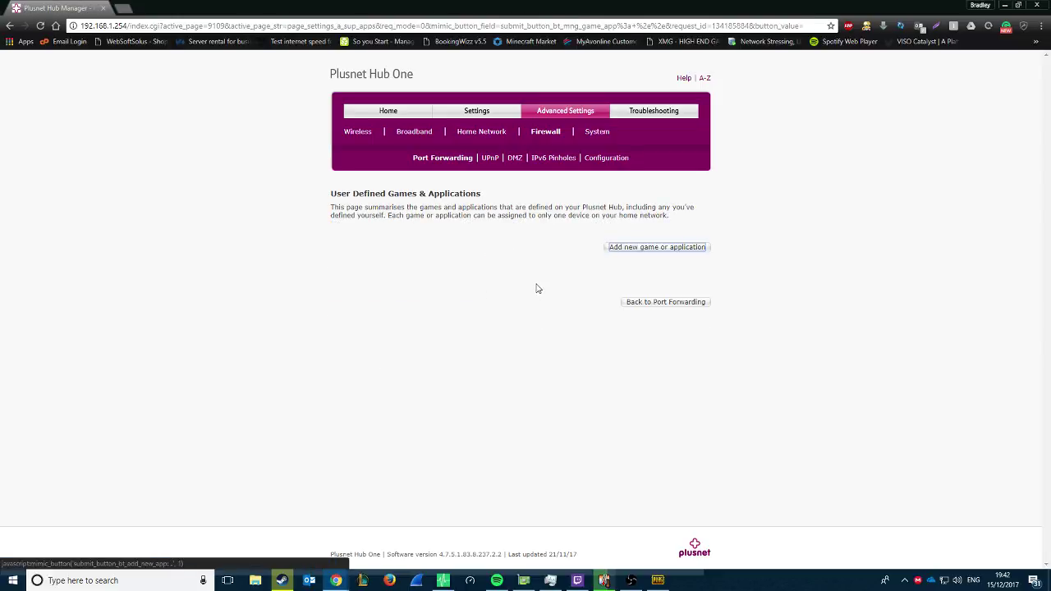
{"action": "left_click", "coordinate": [618, 248]}
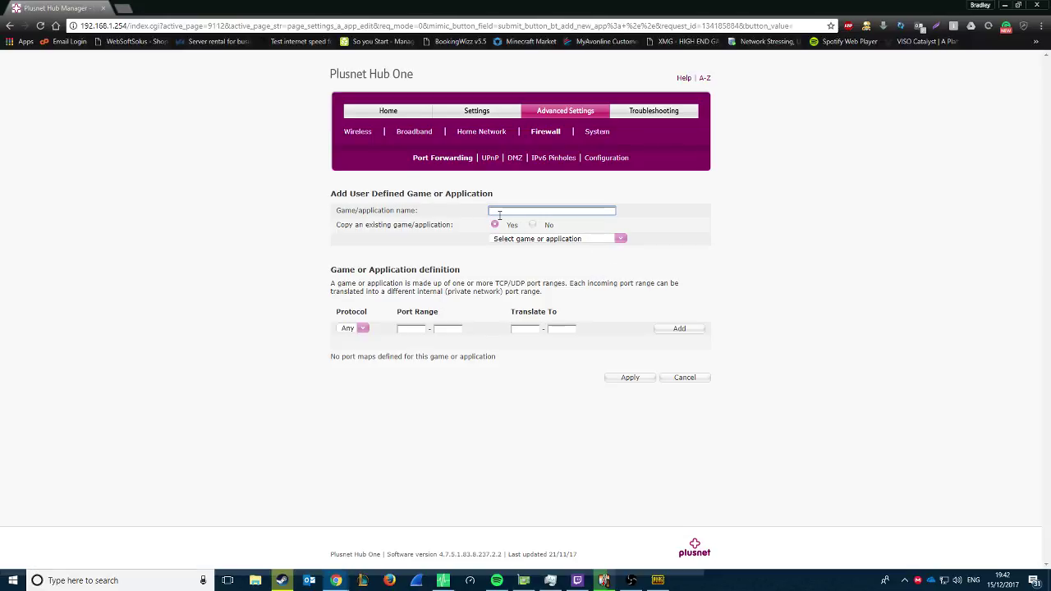
{"action": "type", "text": "Minec"}
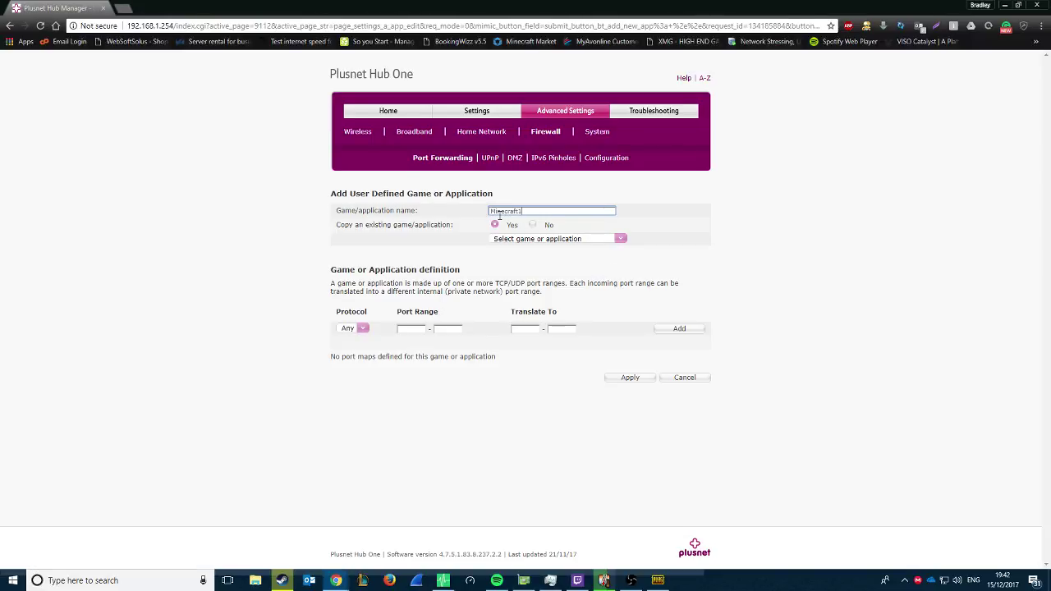
{"action": "type", "text": "raft"}
{"action": "left_click", "coordinate": [495, 224]}
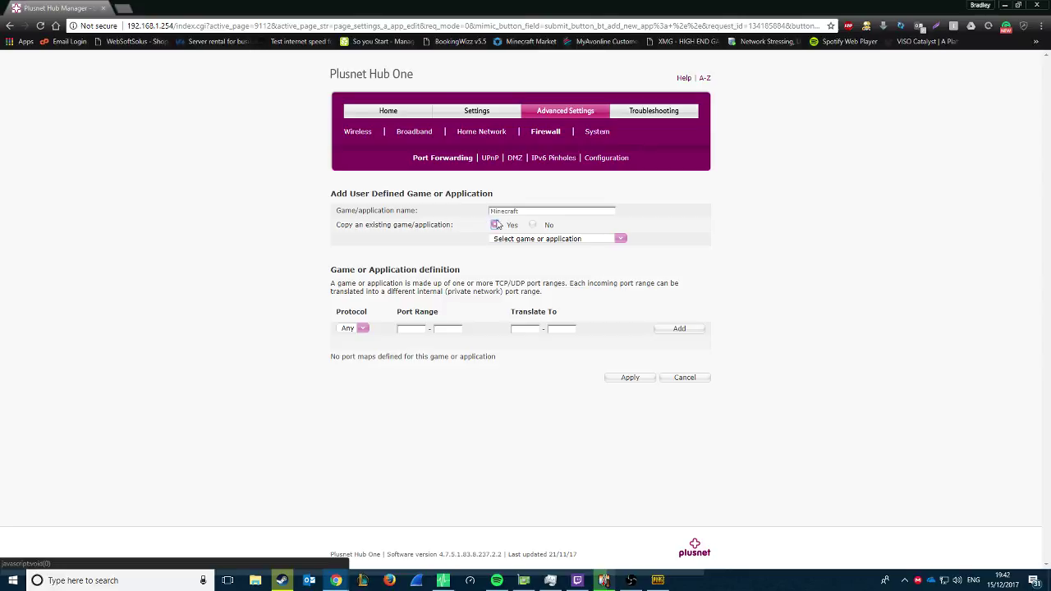
{"action": "left_click", "coordinate": [533, 225]}
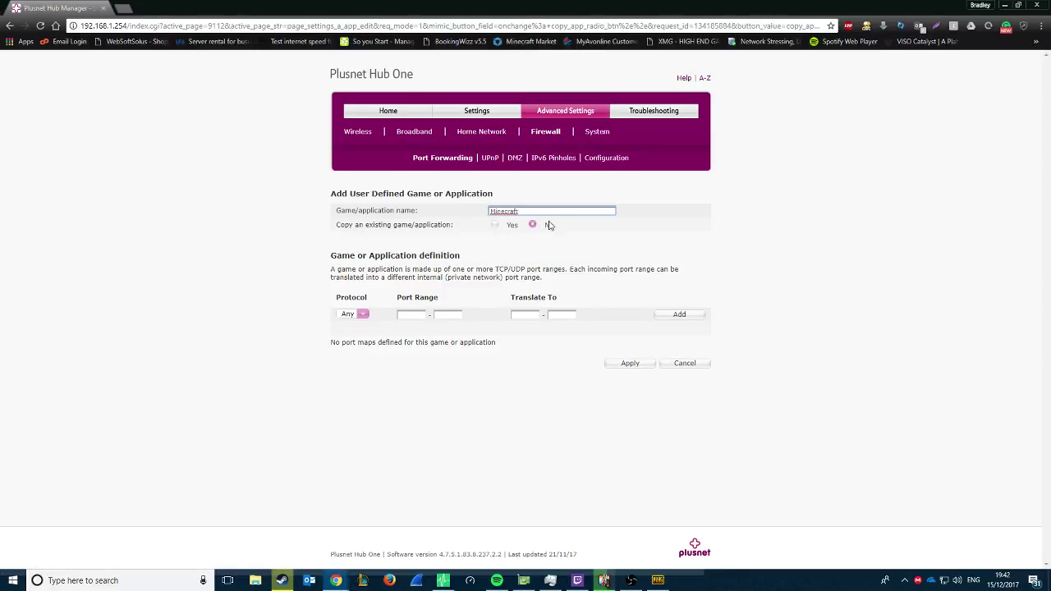
Step: Fill in a TCP port map with range 25565–25565 translated to 25565–25565
{"action": "left_click", "coordinate": [353, 314]}
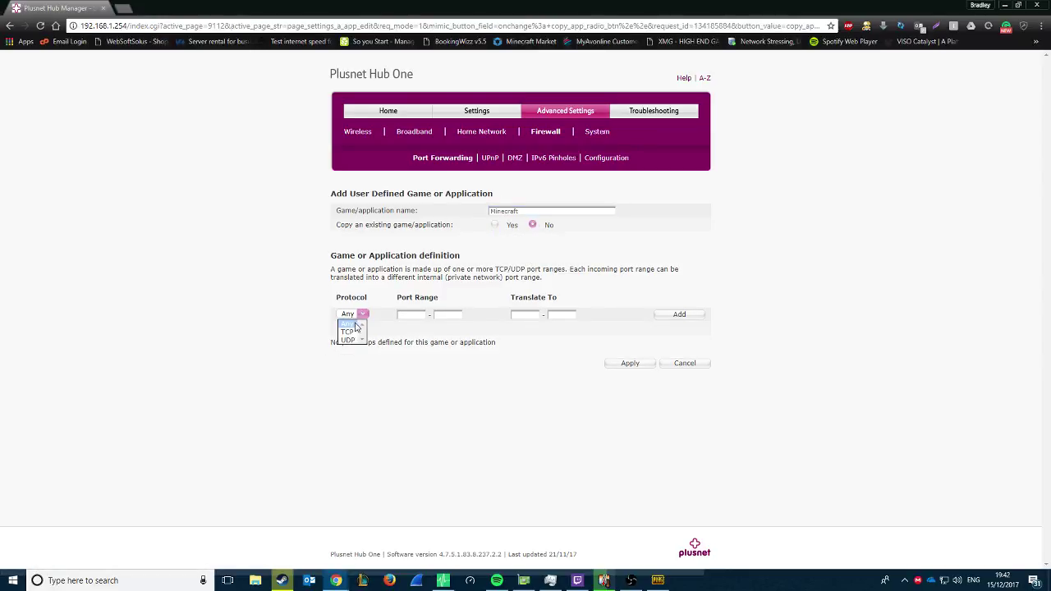
{"action": "left_click", "coordinate": [348, 333]}
{"action": "left_click", "coordinate": [404, 313]}
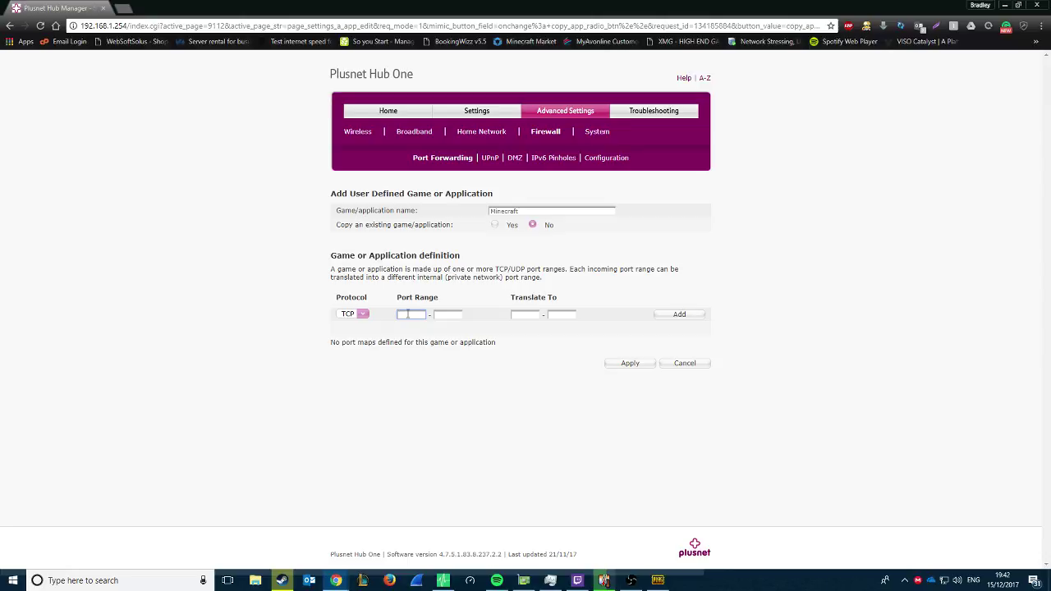
{"action": "type", "text": "25565"}
{"action": "key", "text": "Tab"}
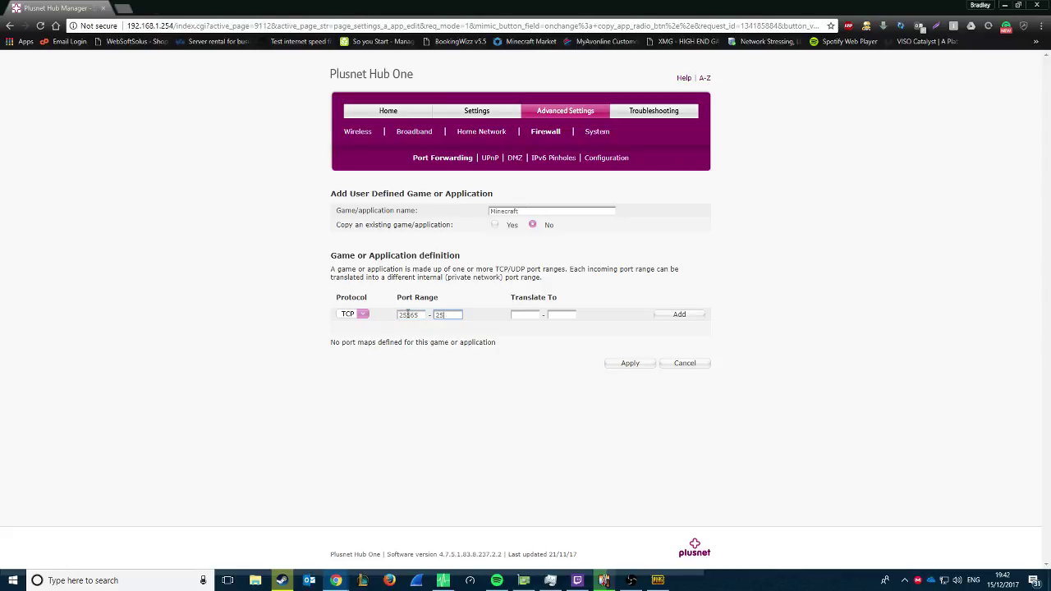
{"action": "type", "text": "25565"}
{"action": "key", "text": "Tab"}
{"action": "type", "text": "25565"}
{"action": "key", "text": "Tab"}
Step: Add the TCP 25565 map, then add a matching UDP map translating 25565 to 25565
{"action": "left_click", "coordinate": [680, 315]}
{"action": "left_click", "coordinate": [359, 314]}
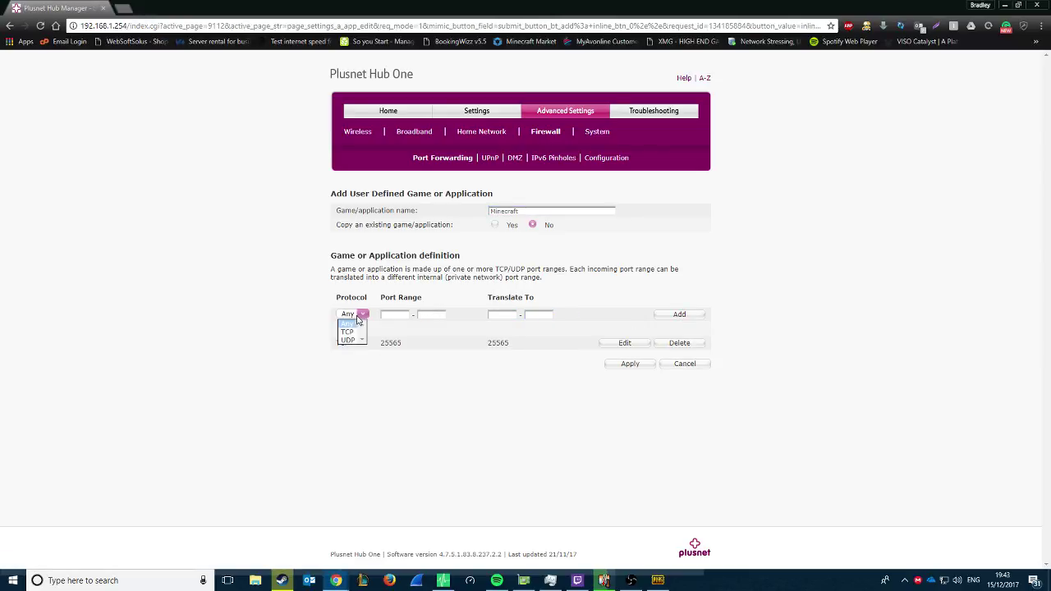
{"action": "left_click", "coordinate": [353, 336]}
{"action": "left_click", "coordinate": [391, 315]}
{"action": "type", "text": "25565"}
{"action": "key", "text": "Tab"}
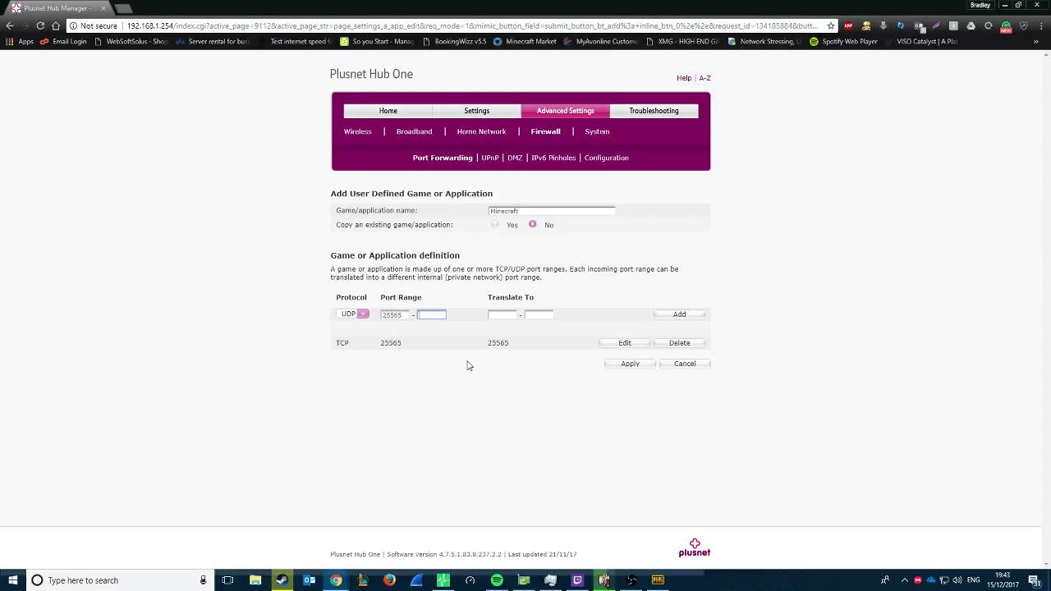
{"action": "key", "text": "Tab"}
{"action": "type", "text": "25565"}
{"action": "key", "text": "Tab"}
{"action": "type", "text": "2"}
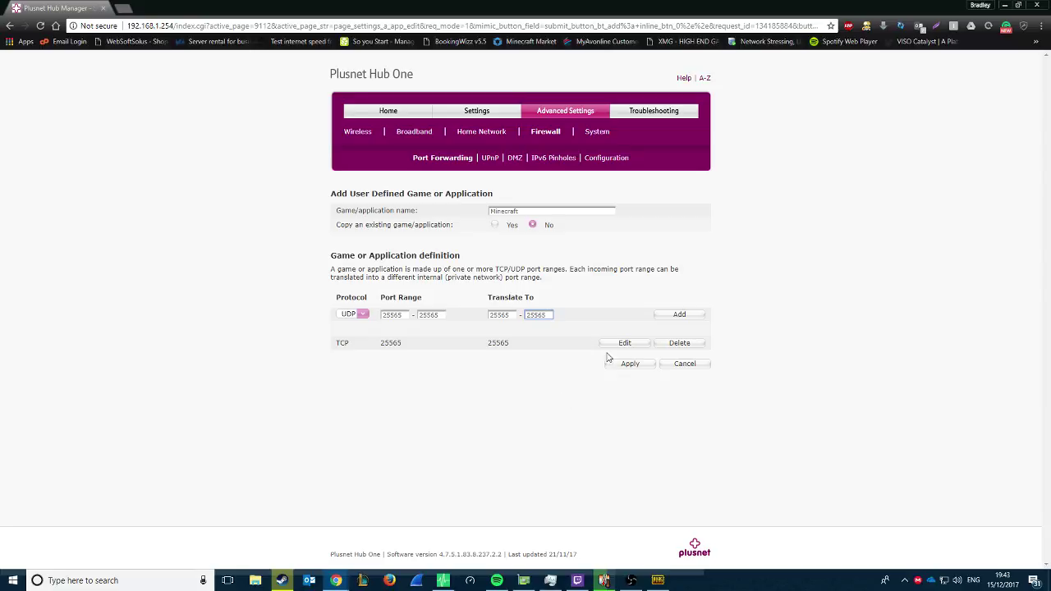
{"action": "left_click", "coordinate": [675, 317]}
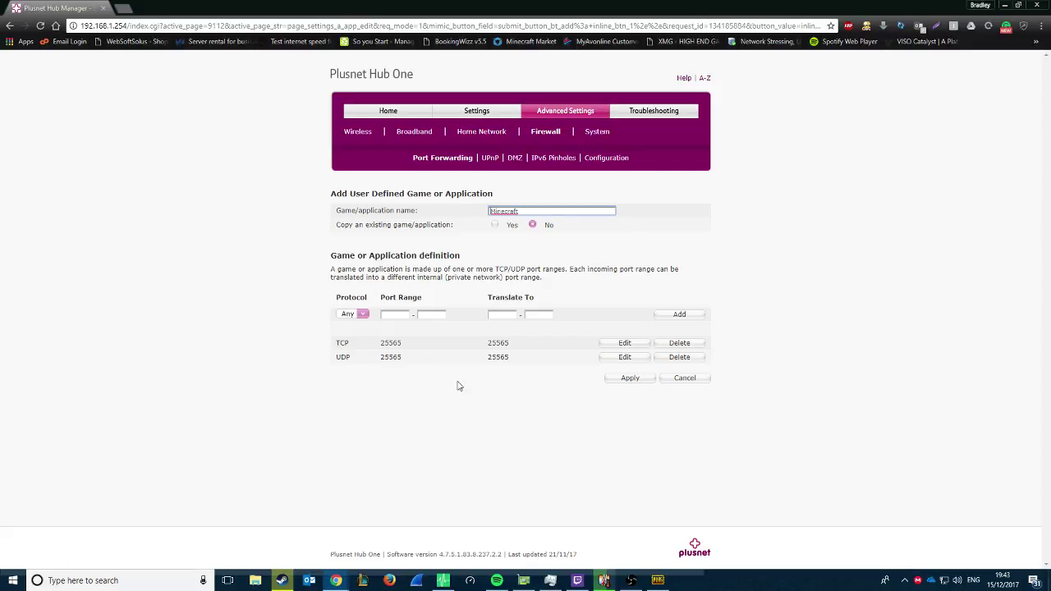
Step: Save the Minecraft definition and select Minecraft on the Port Forwarding page
{"action": "left_click", "coordinate": [630, 379]}
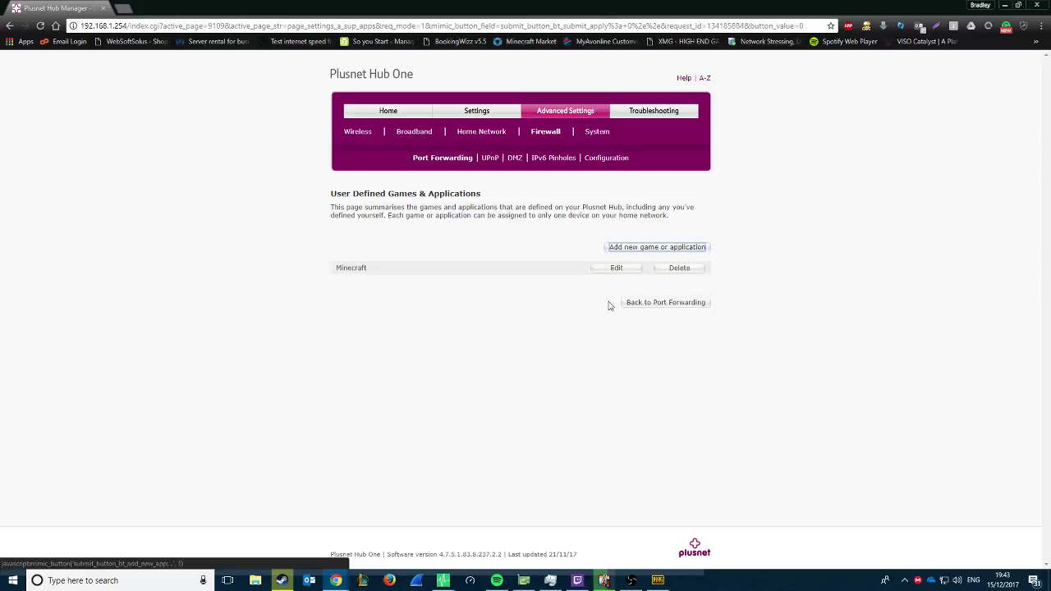
{"action": "left_click", "coordinate": [647, 303]}
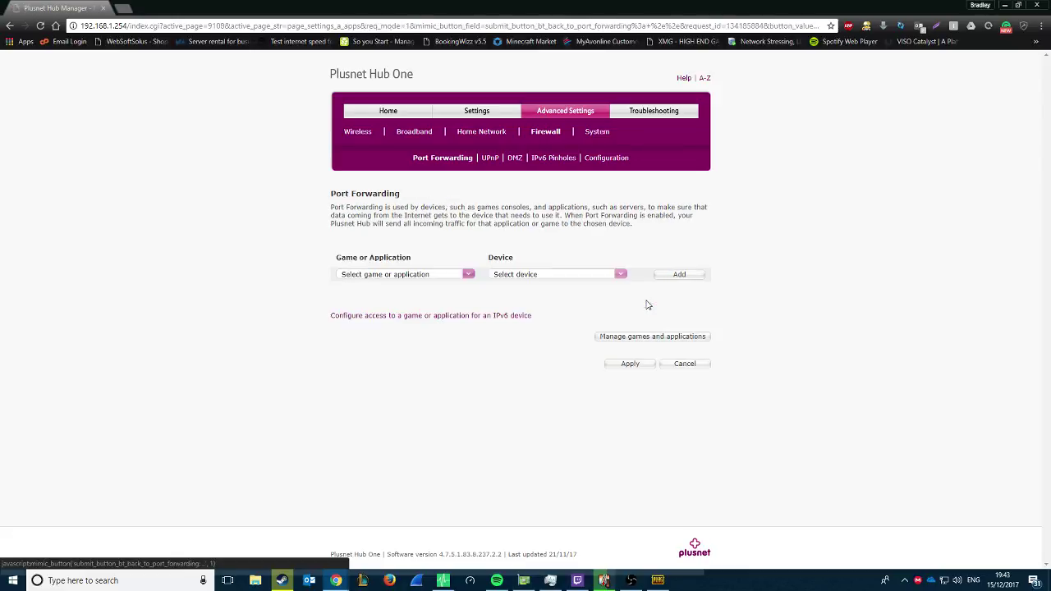
{"action": "left_click", "coordinate": [461, 272]}
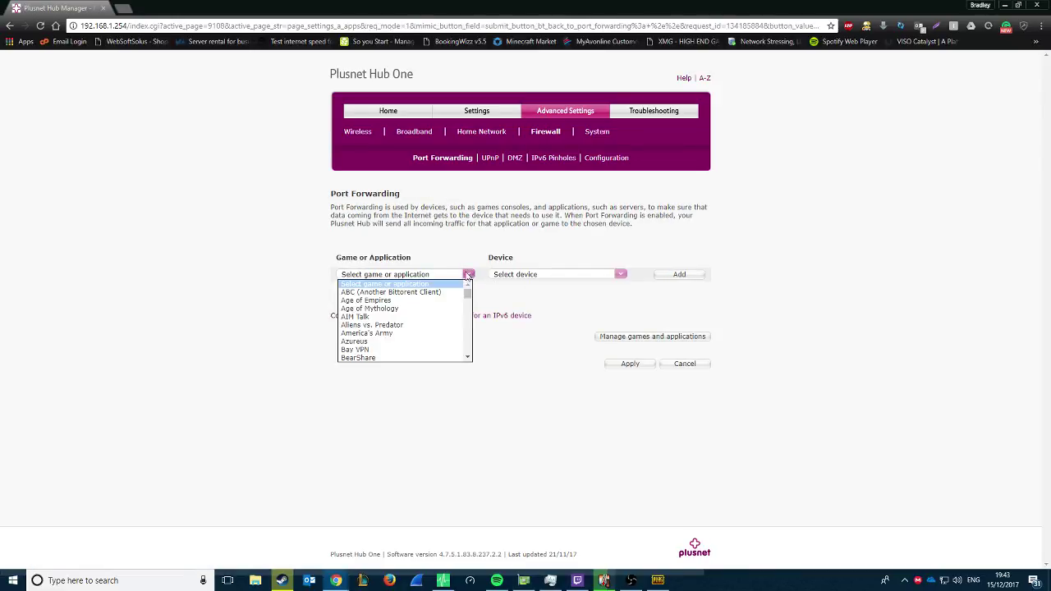
{"action": "scroll", "coordinate": [426, 315], "scroll_direction": "down", "scroll_amount": 8}
{"action": "scroll", "coordinate": [426, 314], "scroll_direction": "down", "scroll_amount": 12}
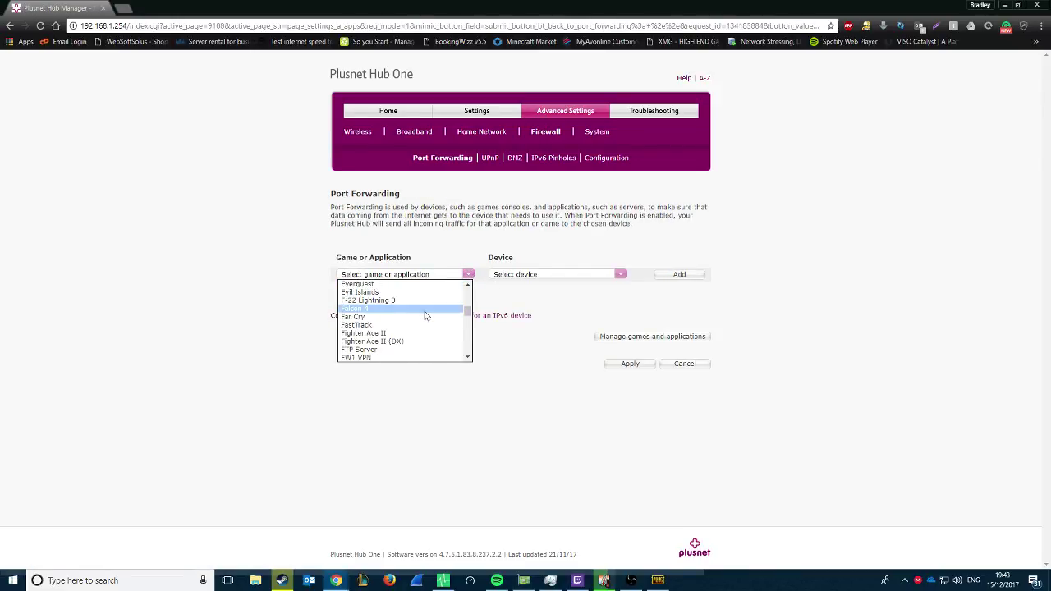
{"action": "scroll", "coordinate": [396, 337], "scroll_direction": "down", "scroll_amount": 5}
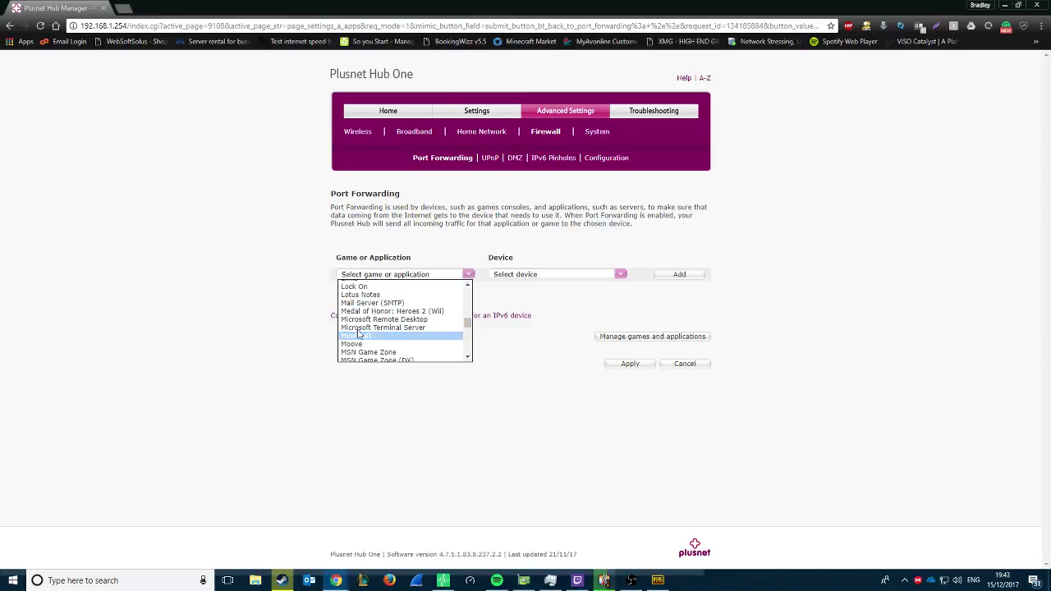
{"action": "left_click", "coordinate": [365, 339]}
Step: Assign Minecraft forwarding to the gaming PC, apply the changes, and open the DMZ page
{"action": "left_click", "coordinate": [546, 275]}
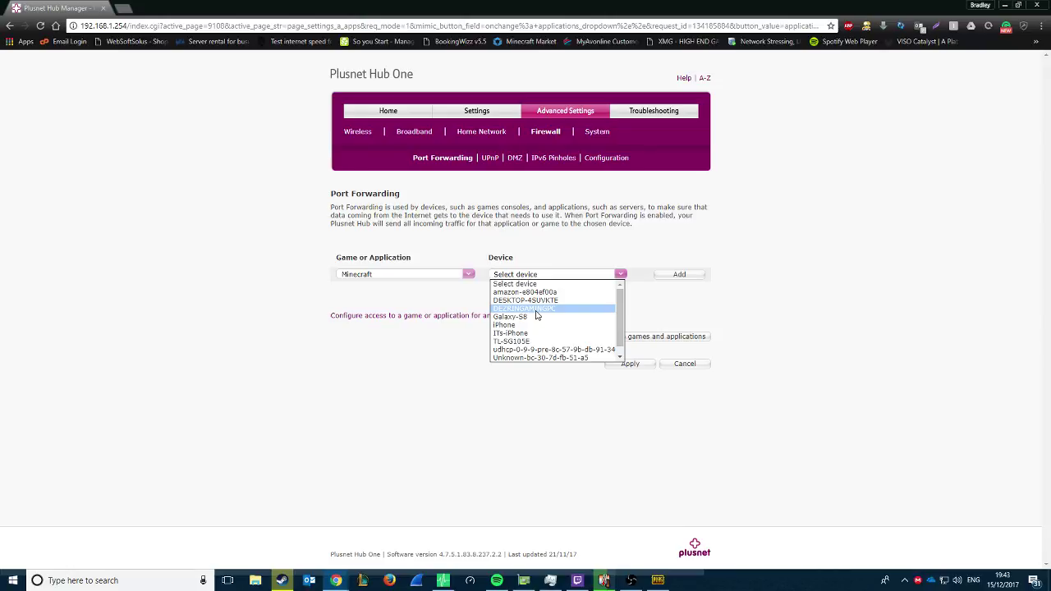
{"action": "left_click", "coordinate": [537, 315]}
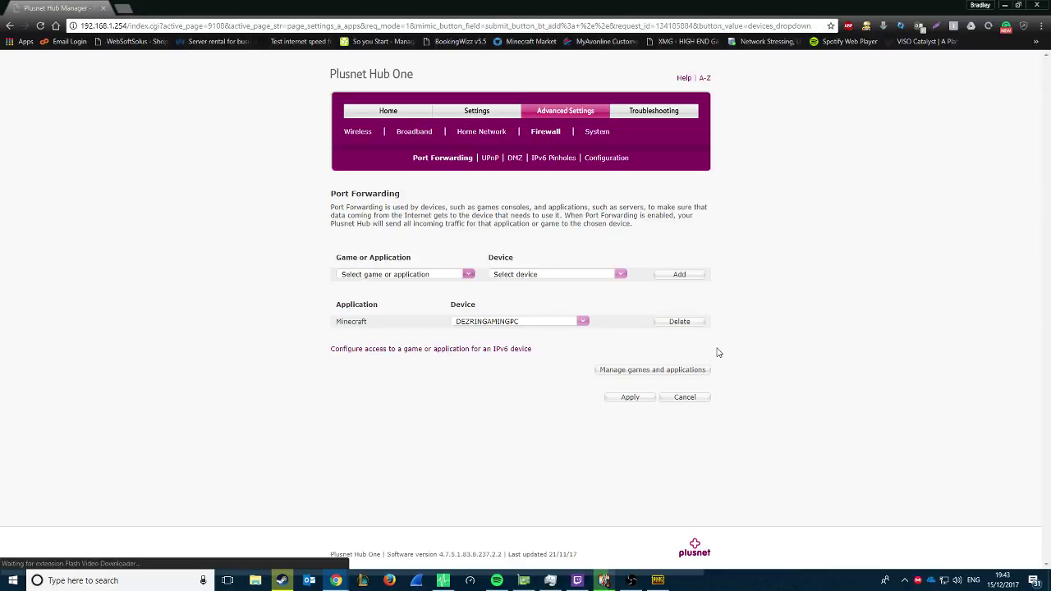
{"action": "left_click", "coordinate": [624, 399]}
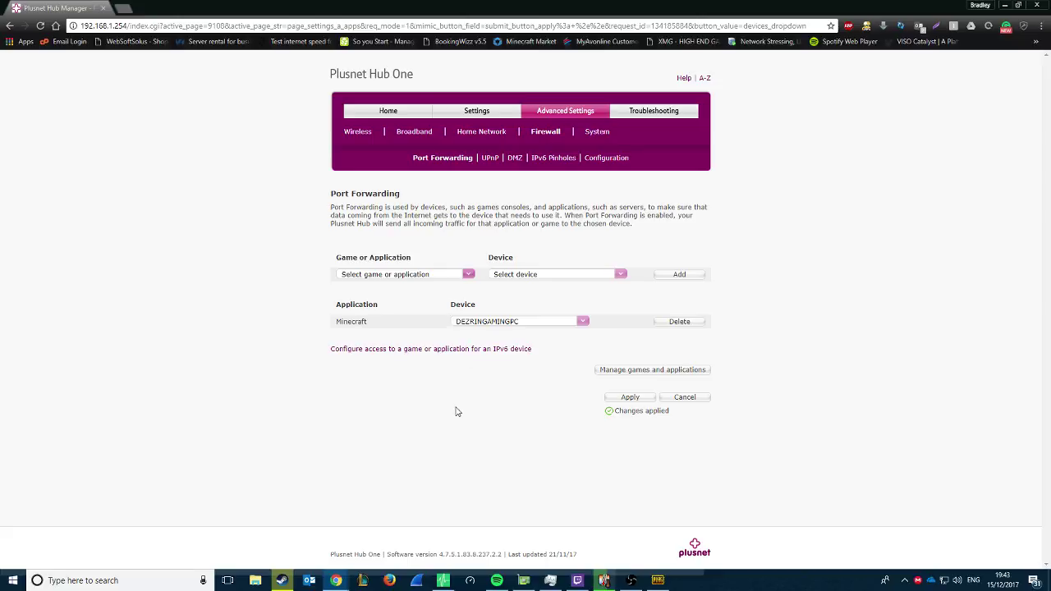
{"action": "left_click", "coordinate": [514, 159]}
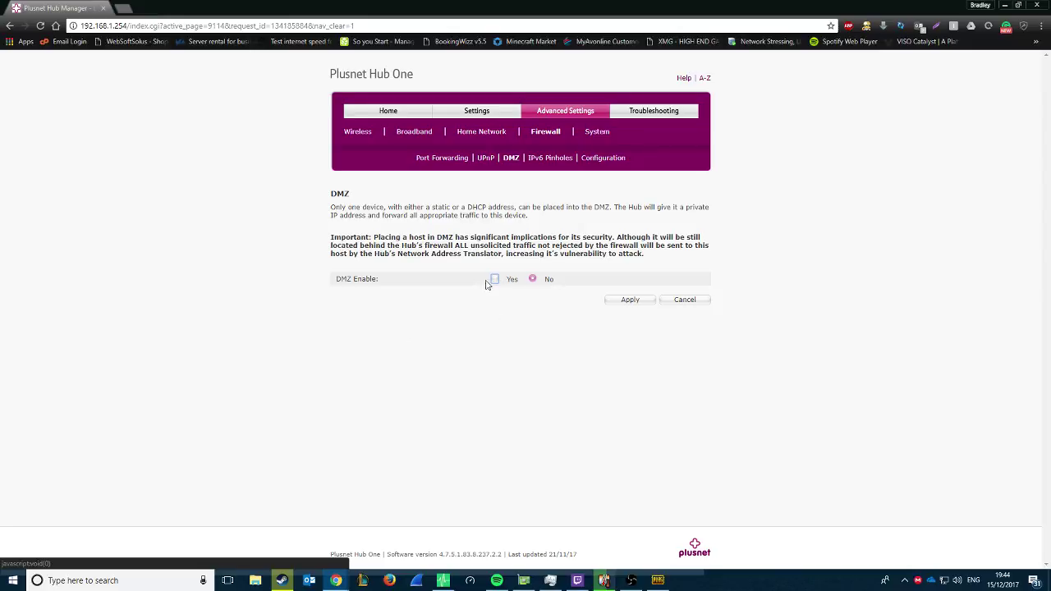
Step: Set DMZ Enable to Yes and pick the gaming PC as the Device IP address
{"action": "left_click", "coordinate": [495, 280]}
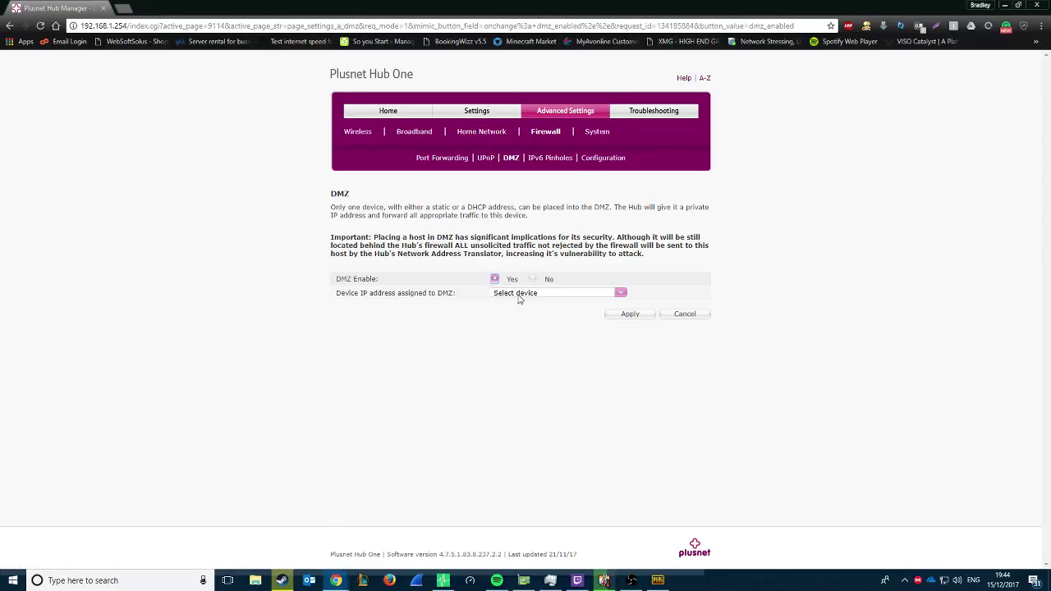
{"action": "left_click", "coordinate": [517, 294]}
{"action": "left_click", "coordinate": [538, 327]}
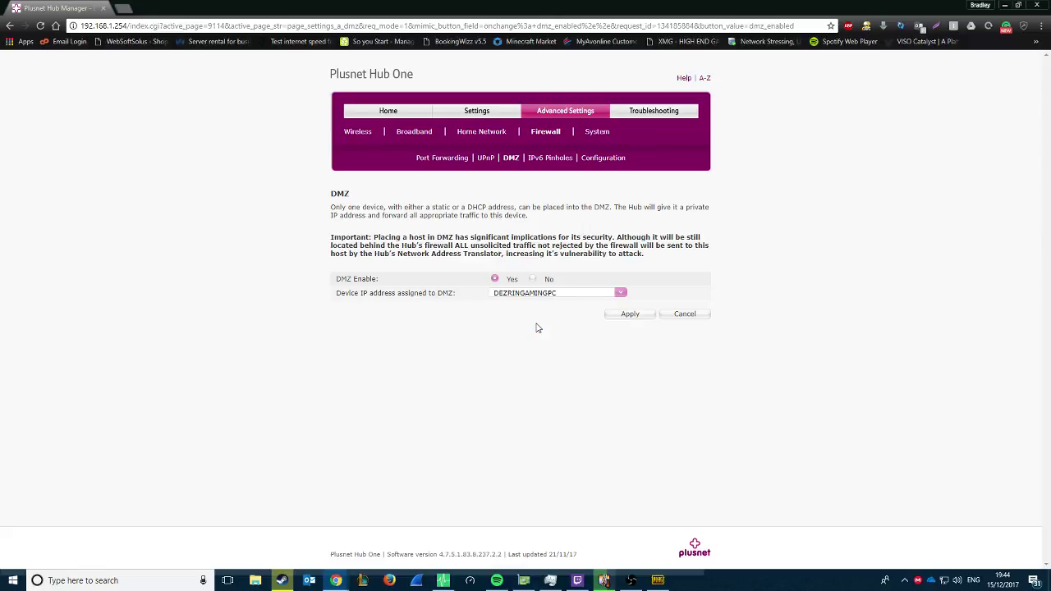